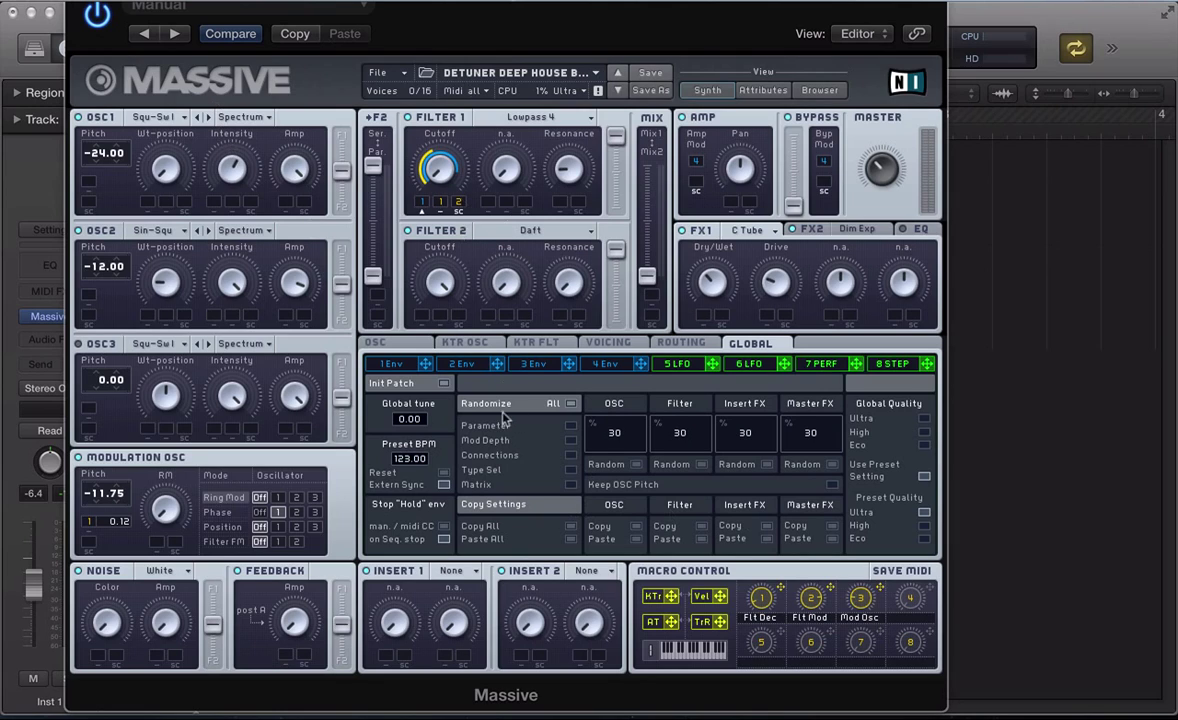
# Step: Create a new sound and set Oscillator 1's pitch to -24.00
pyautogui.click(390, 73)
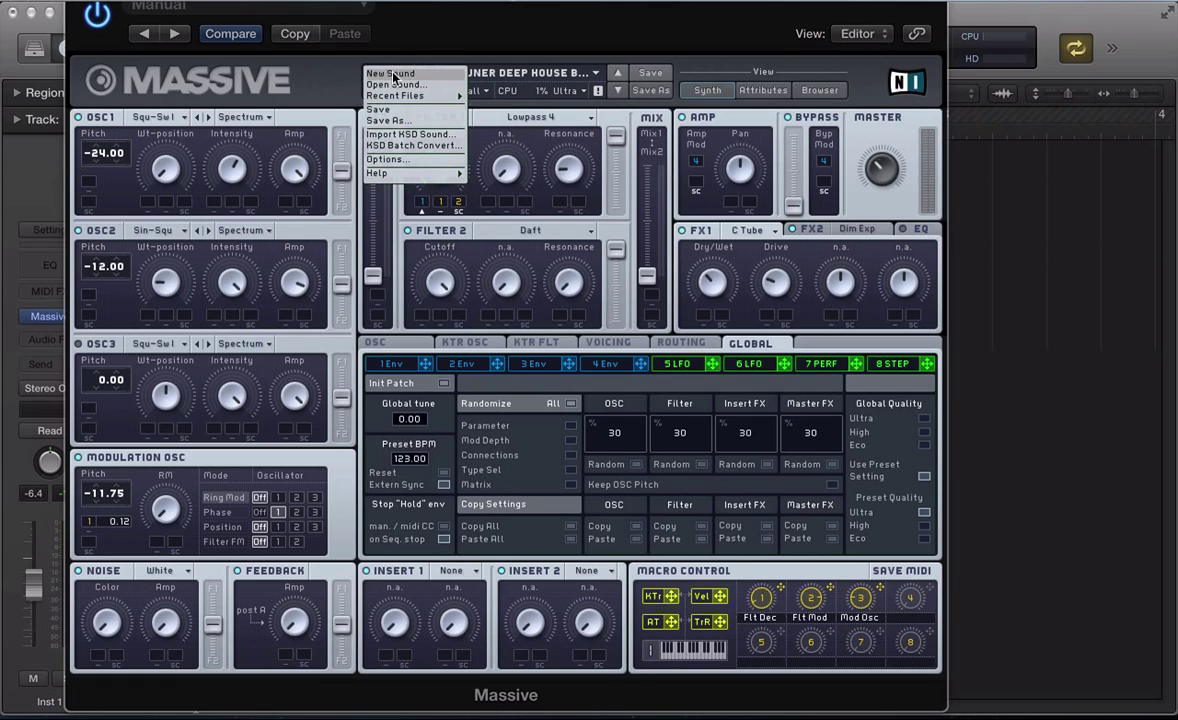
pyautogui.click(390, 74)
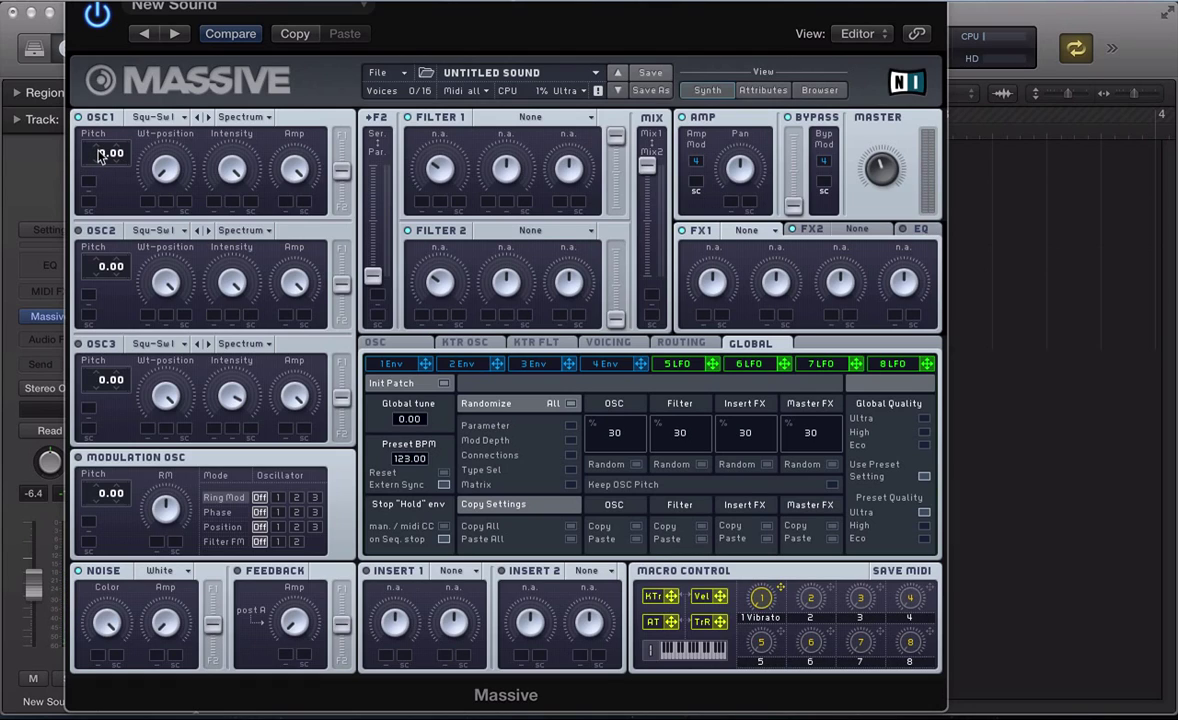
pyautogui.moveTo(98, 151); pyautogui.dragTo(98, 160)
# Step: Set Oscillator 2 to the Sin-Square wavetable with a pitch of -12.00
pyautogui.click(152, 230)
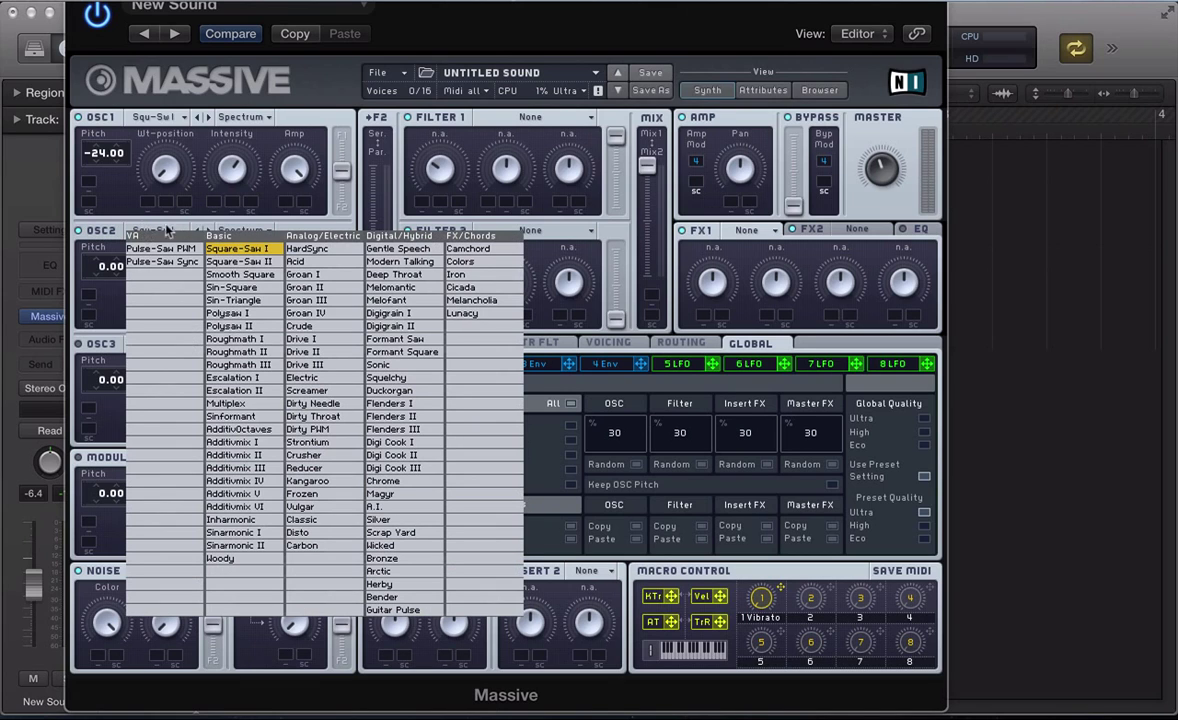
pyautogui.click(217, 289)
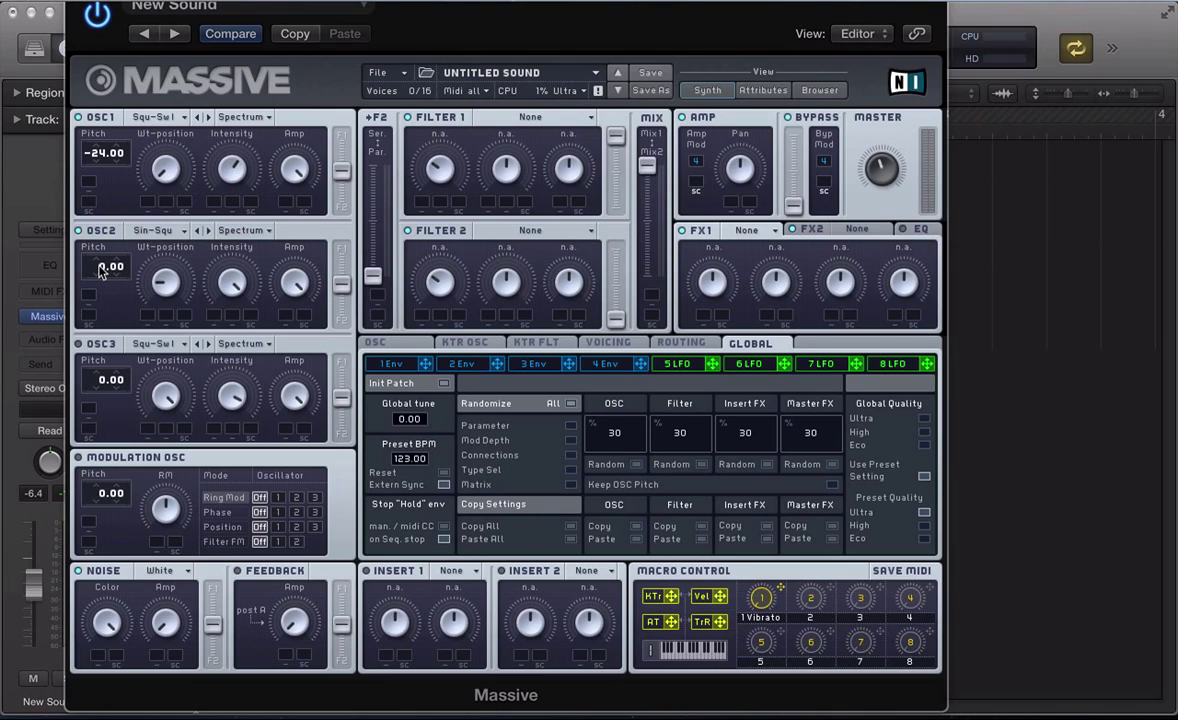
pyautogui.moveTo(99, 272); pyautogui.dragTo(100, 280)
# Step: Route Oscillators 1 and 2 entirely into Filter 1 and set that filter's type to Lowpass 4
pyautogui.moveTo(341, 172); pyautogui.dragTo(342, 120)
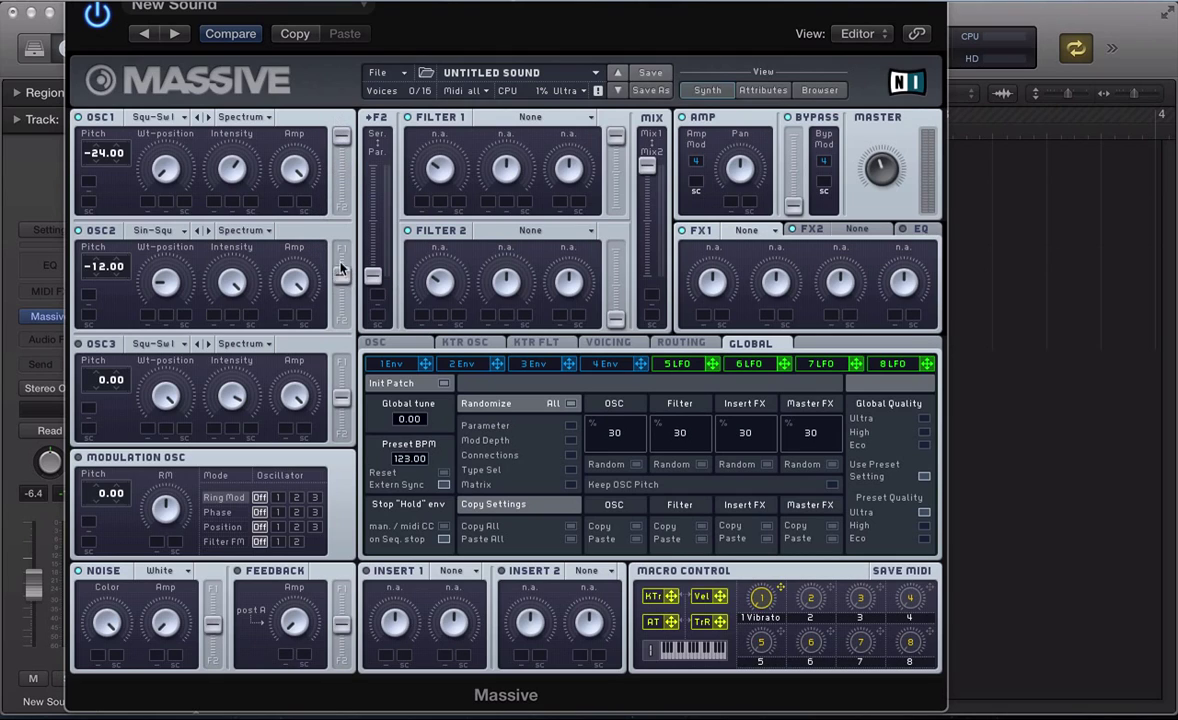
pyautogui.moveTo(343, 285); pyautogui.dragTo(341, 202)
pyautogui.click(496, 120)
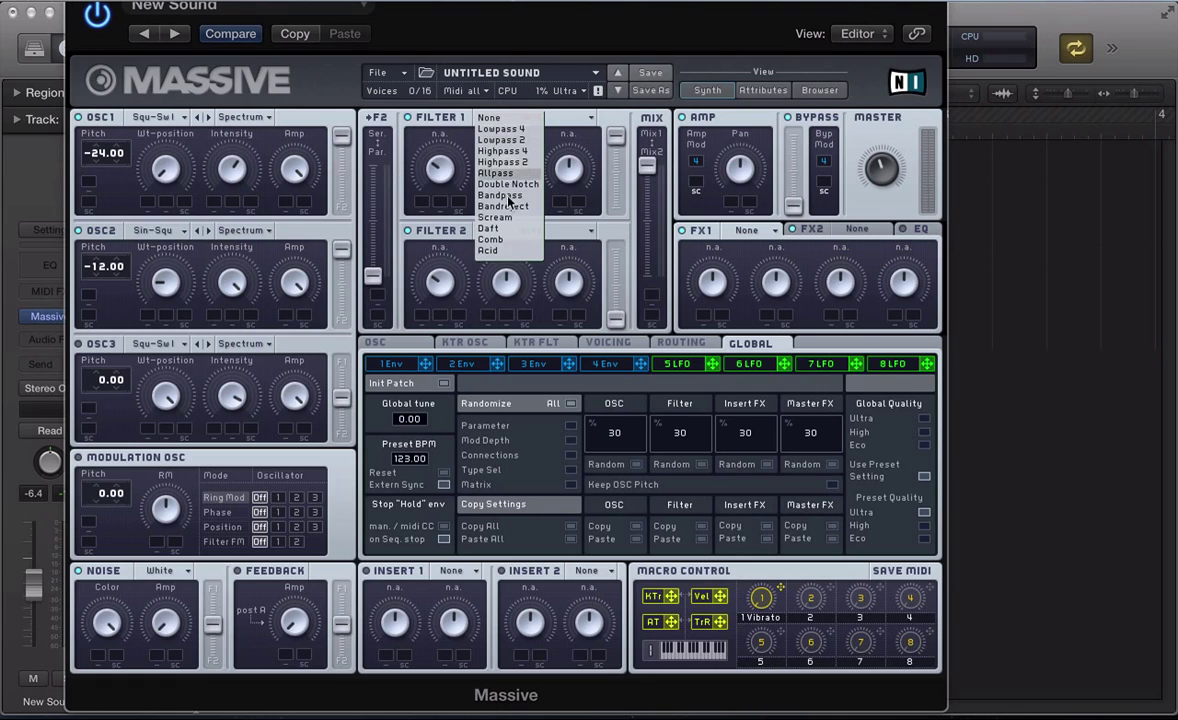
pyautogui.click(502, 129)
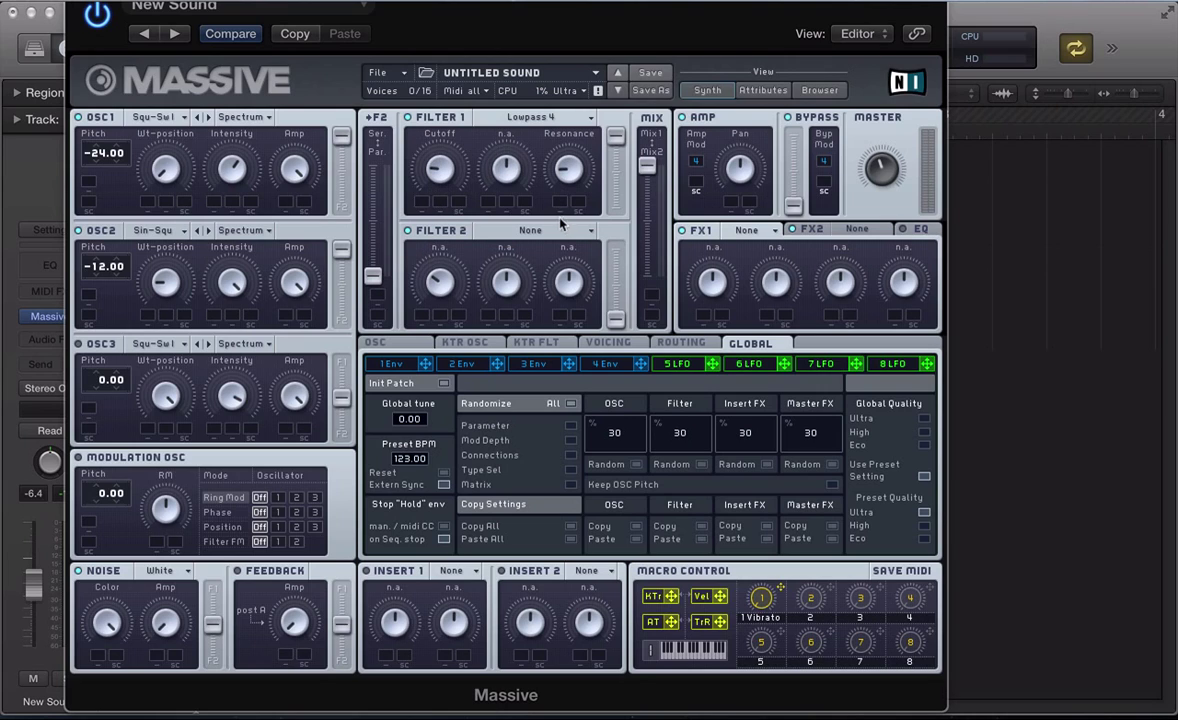
# Step: Modulate Filter 1's cutoff with Envelope 1 at full depth, and shape the envelope with a slightly shorter attack and a decay level of zero
pyautogui.click(380, 365)
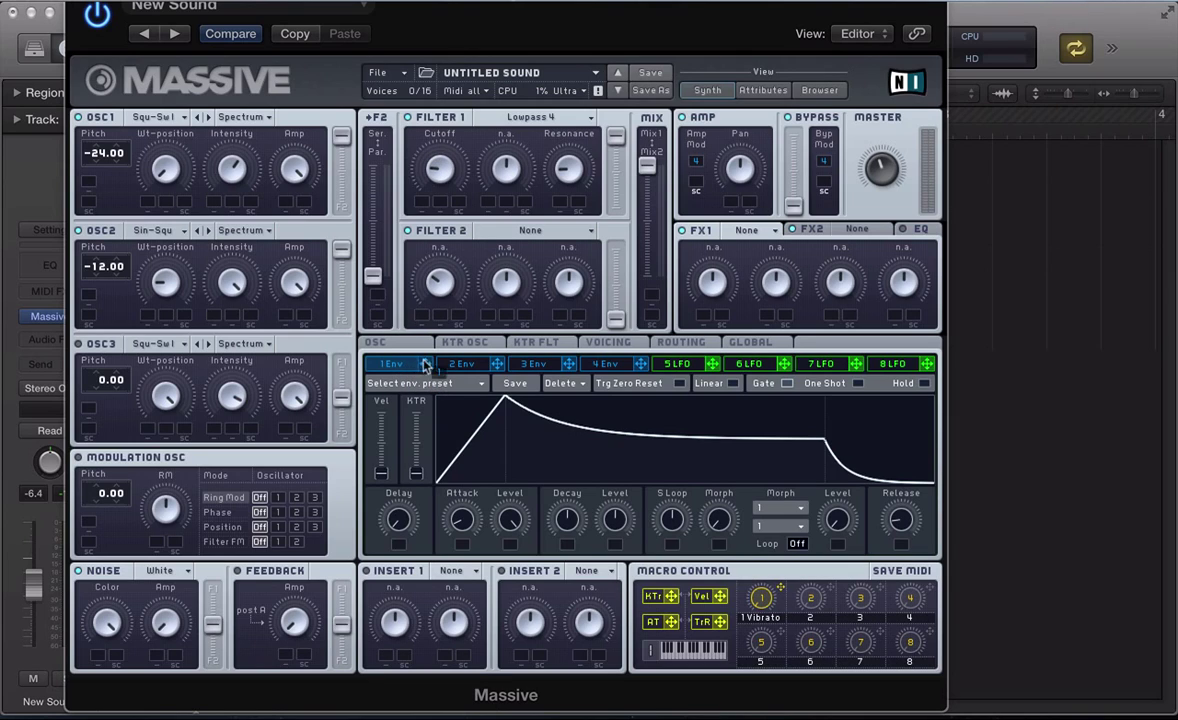
pyautogui.moveTo(424, 364); pyautogui.dragTo(421, 207)
pyautogui.moveTo(421, 201); pyautogui.dragTo(405, 31)
pyautogui.moveTo(592, 439); pyautogui.dragTo(514, 478)
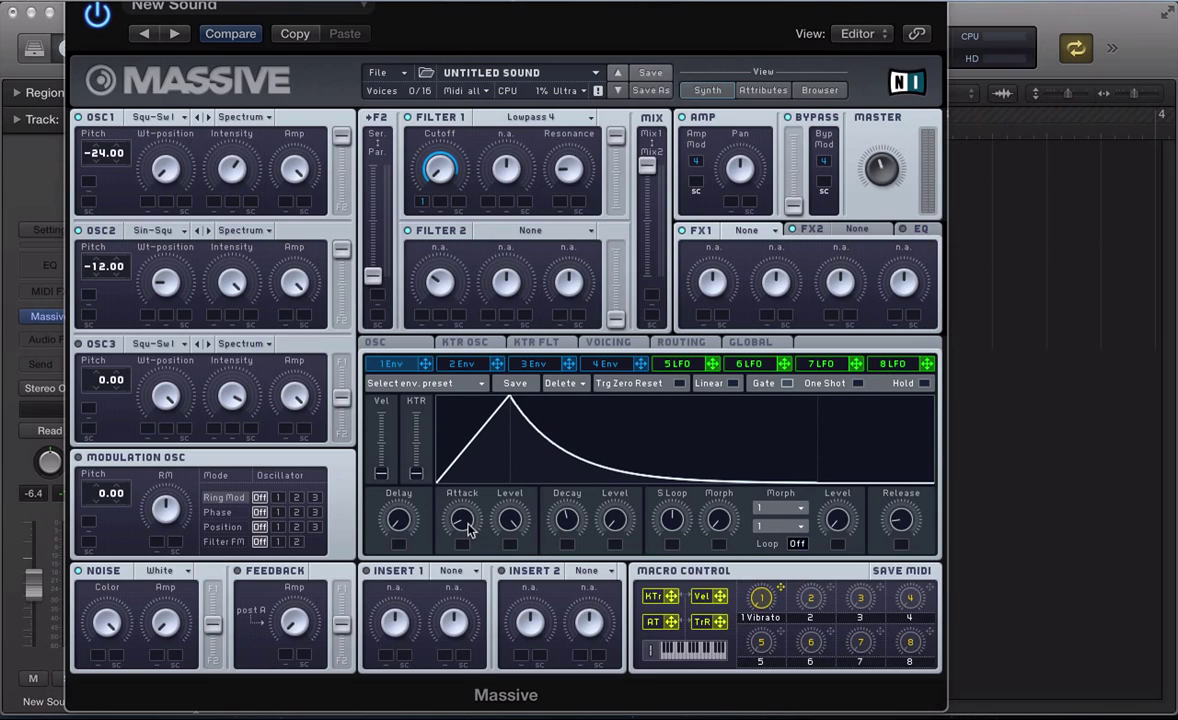
pyautogui.scroll(-2, 468, 530)
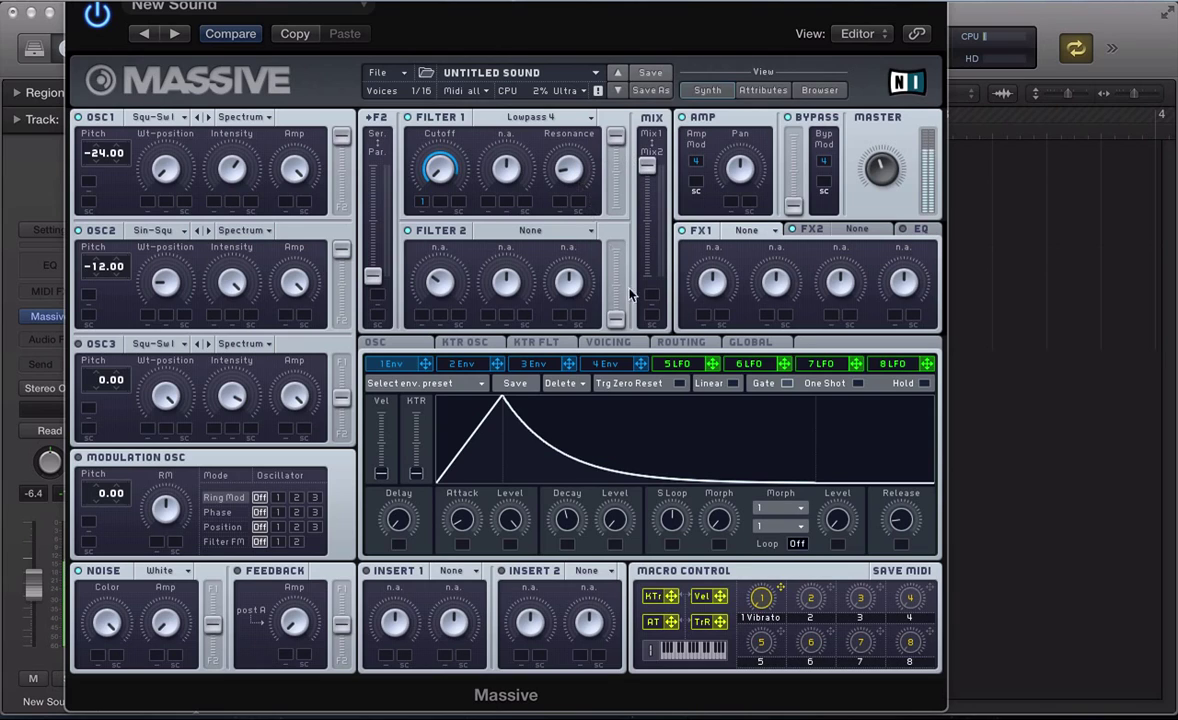
# Step: Switch the voicing to Monophon and add a short glide time to the oscillators
pyautogui.click(607, 340)
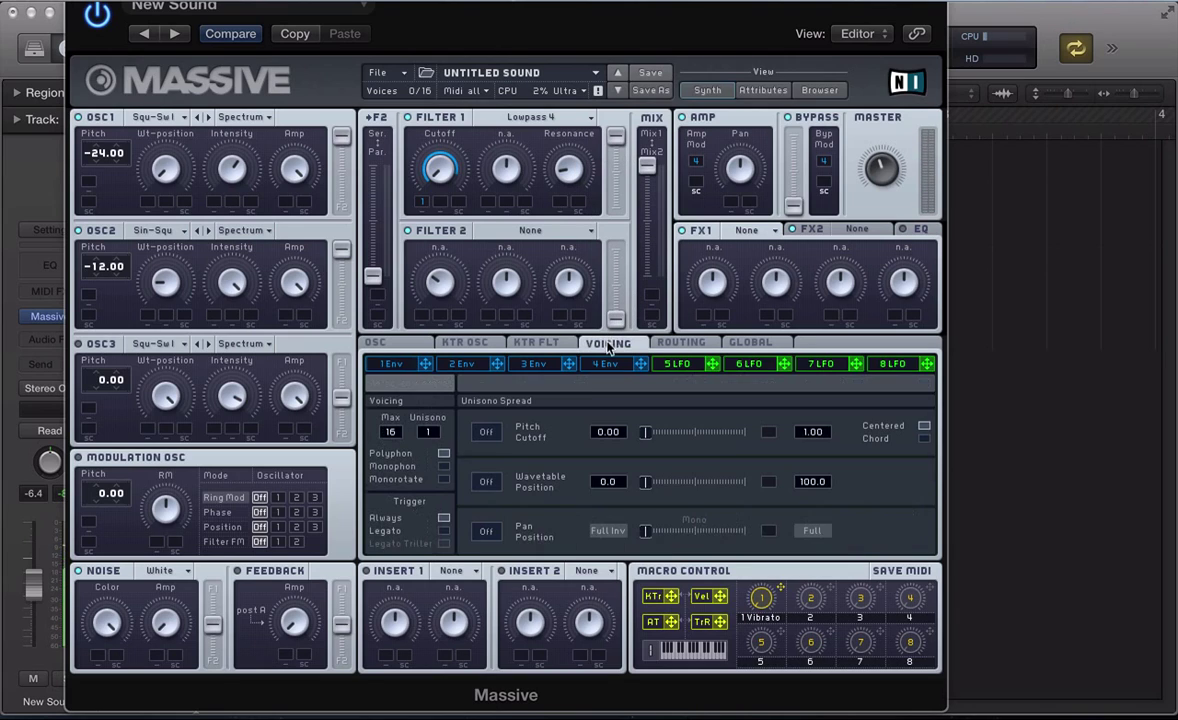
pyautogui.click(444, 466)
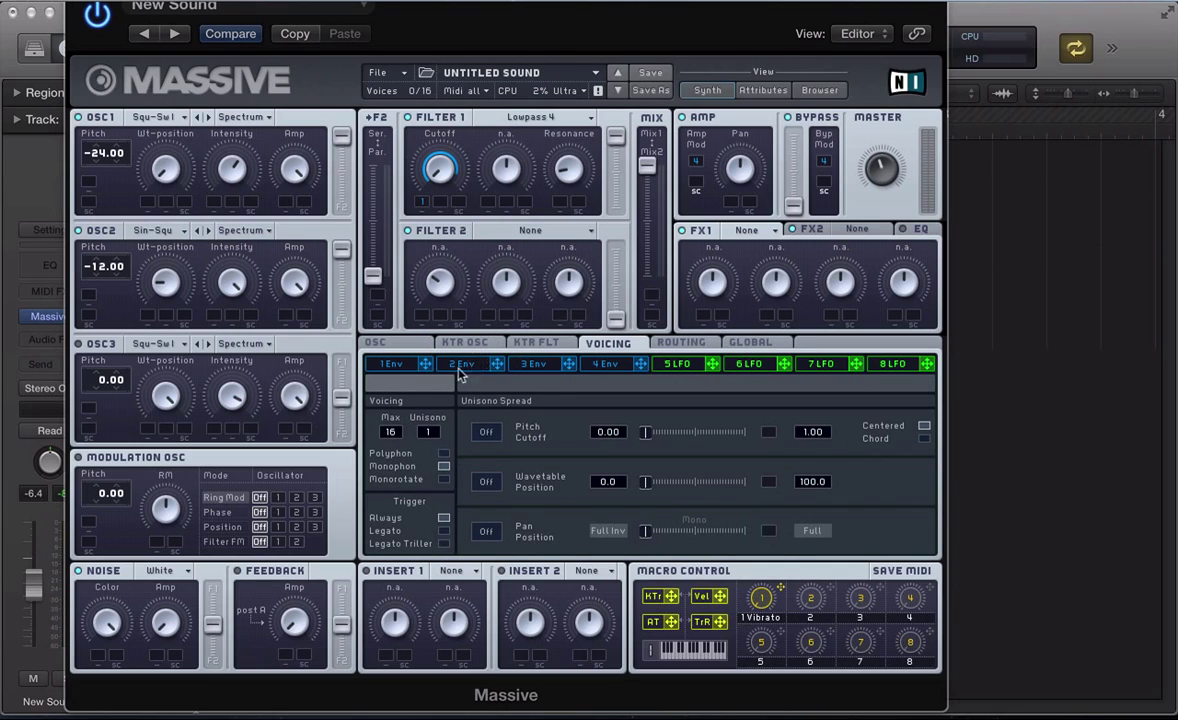
pyautogui.click(390, 363)
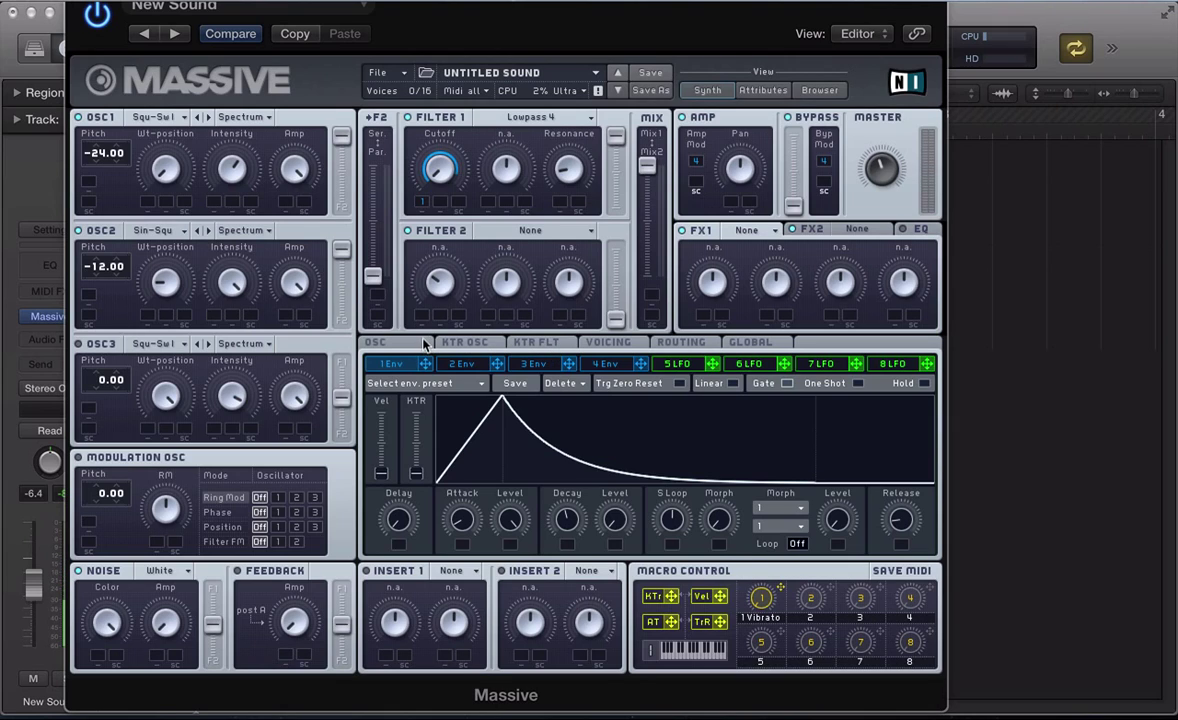
pyautogui.click(376, 342)
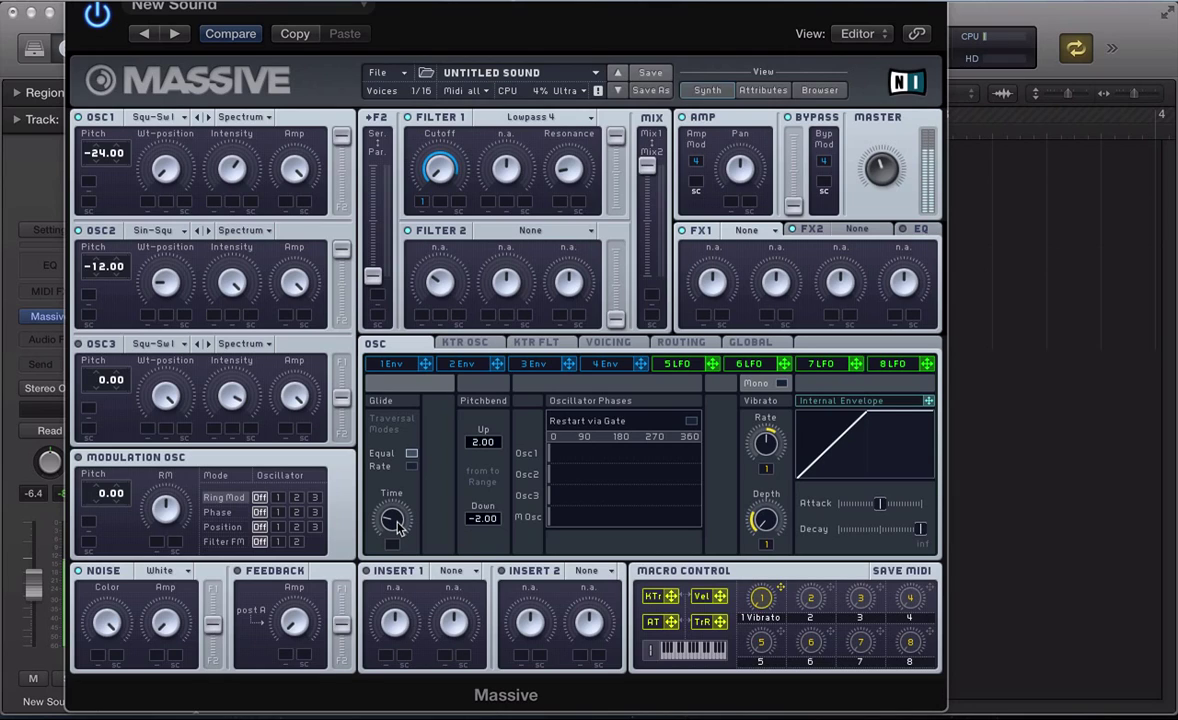
pyautogui.moveTo(398, 528); pyautogui.dragTo(399, 521)
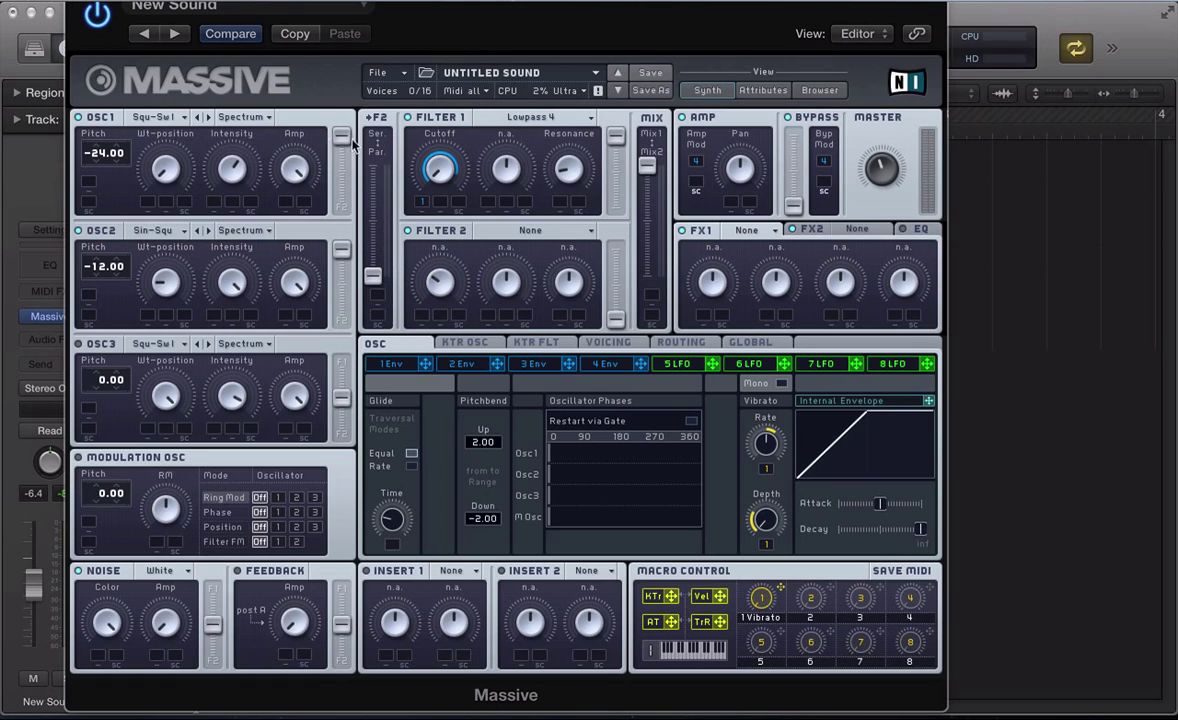
# Step: Balance the outputs of Oscillators 1 and 2 evenly between Filter 1 and Filter 2
pyautogui.moveTo(341, 136); pyautogui.dragTo(341, 171)
pyautogui.moveTo(338, 262); pyautogui.dragTo(338, 283)
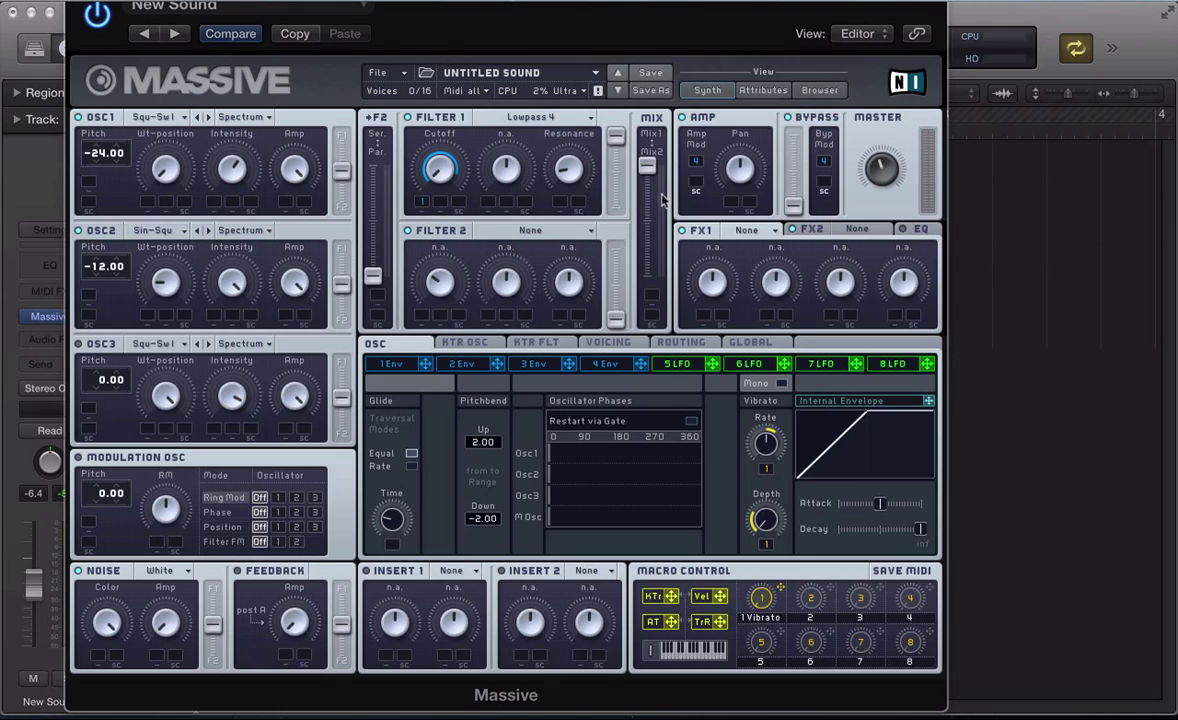
# Step: Route the filters in series with the mix fully on Mix2, and set Filter 2's type to Daft
pyautogui.moveTo(370, 257); pyautogui.dragTo(341, 106)
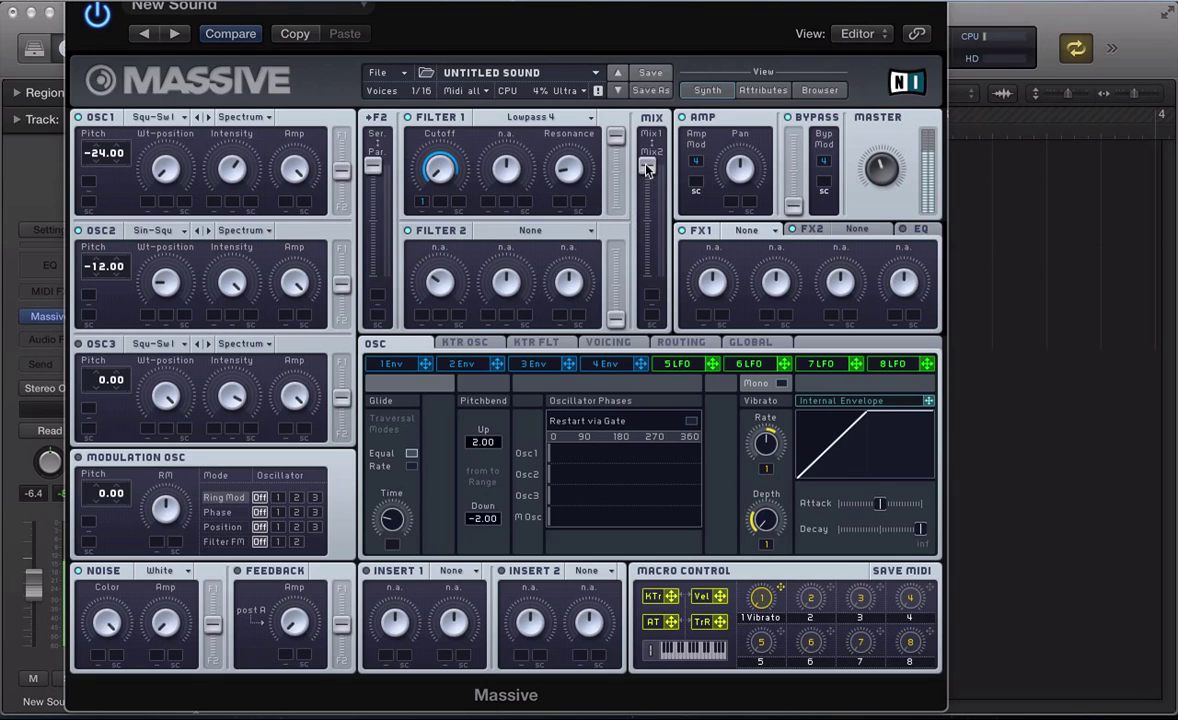
pyautogui.moveTo(647, 168); pyautogui.dragTo(607, 252)
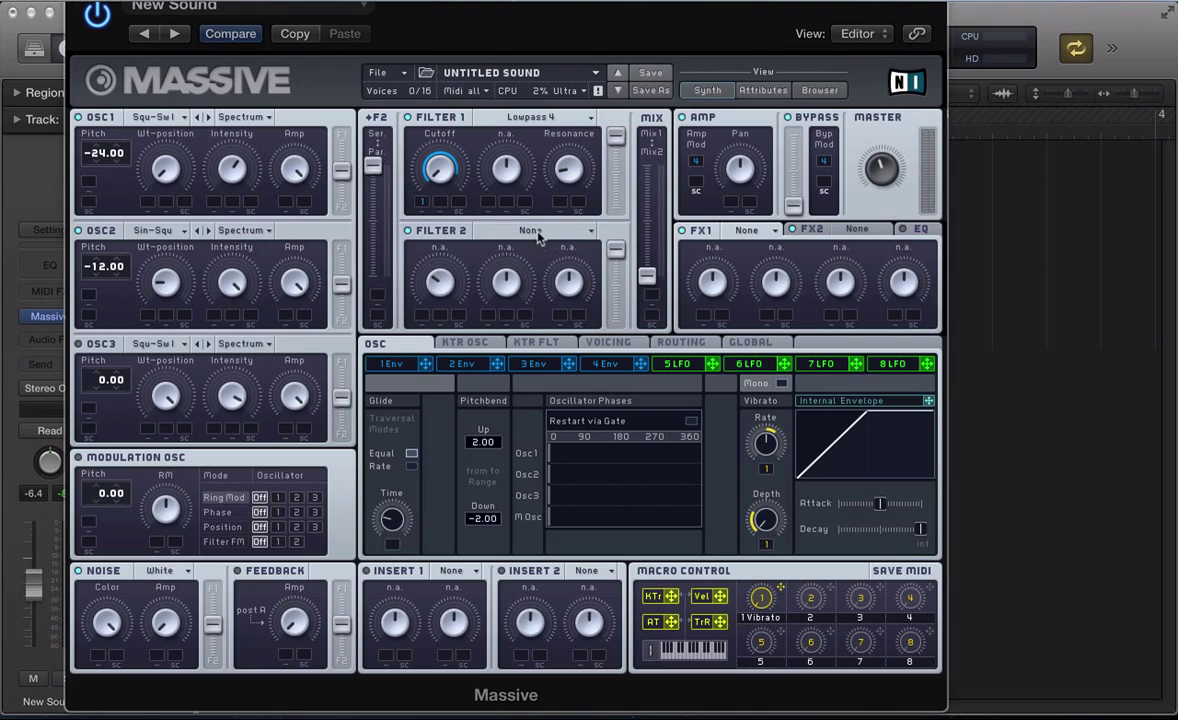
pyautogui.click(498, 230)
pyautogui.click(497, 342)
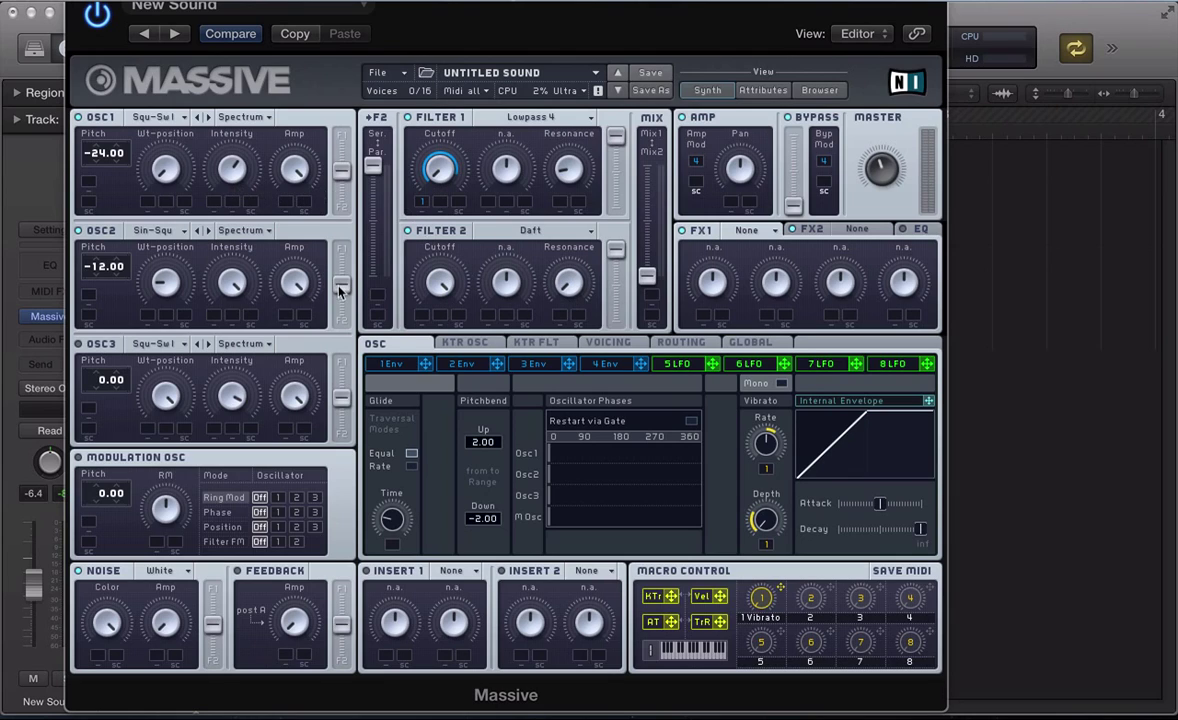
# Step: Return the outputs of Oscillators 1 and 2 fully to Filter 1, keeping Filter 2 on Daft
pyautogui.moveTo(340, 258); pyautogui.dragTo(340, 250)
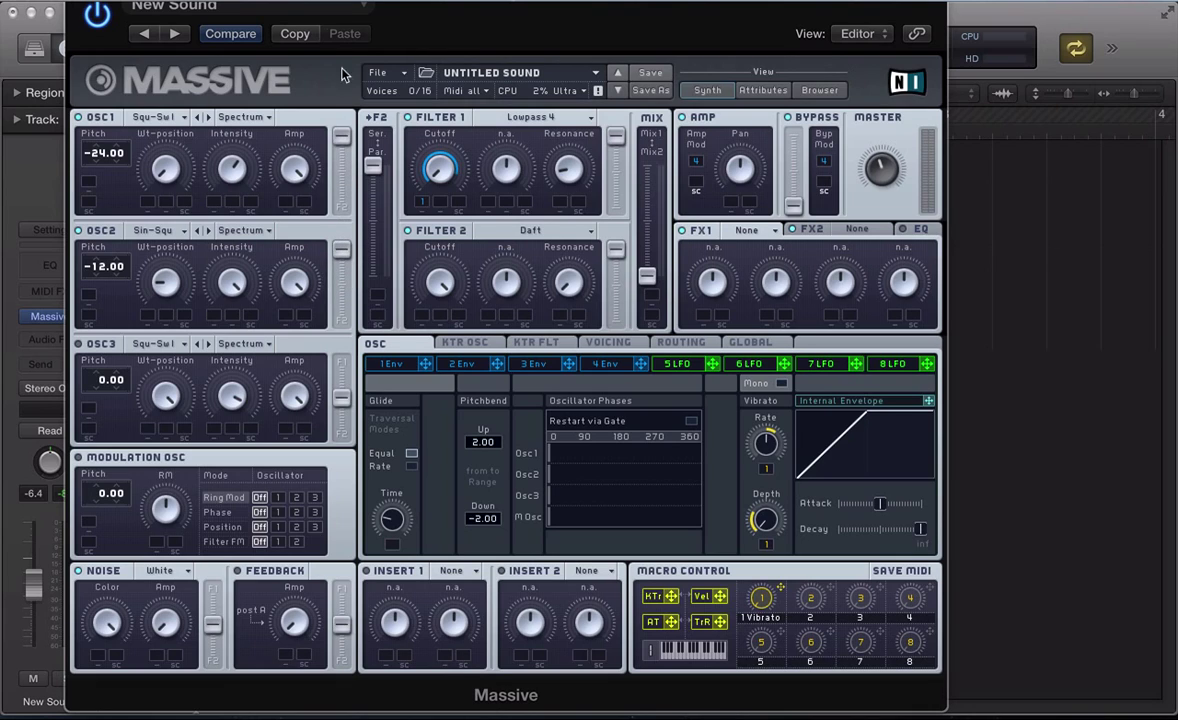
pyautogui.moveTo(341, 170); pyautogui.dragTo(341, 135)
pyautogui.click(546, 236)
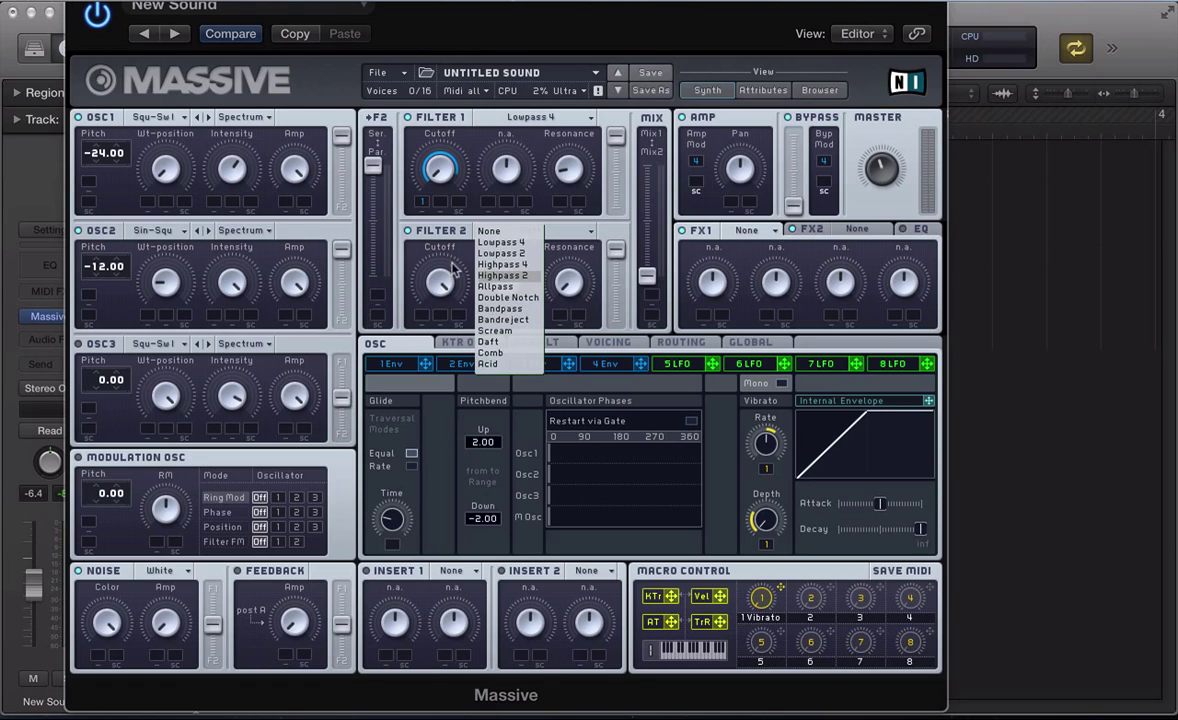
pyautogui.click(452, 268)
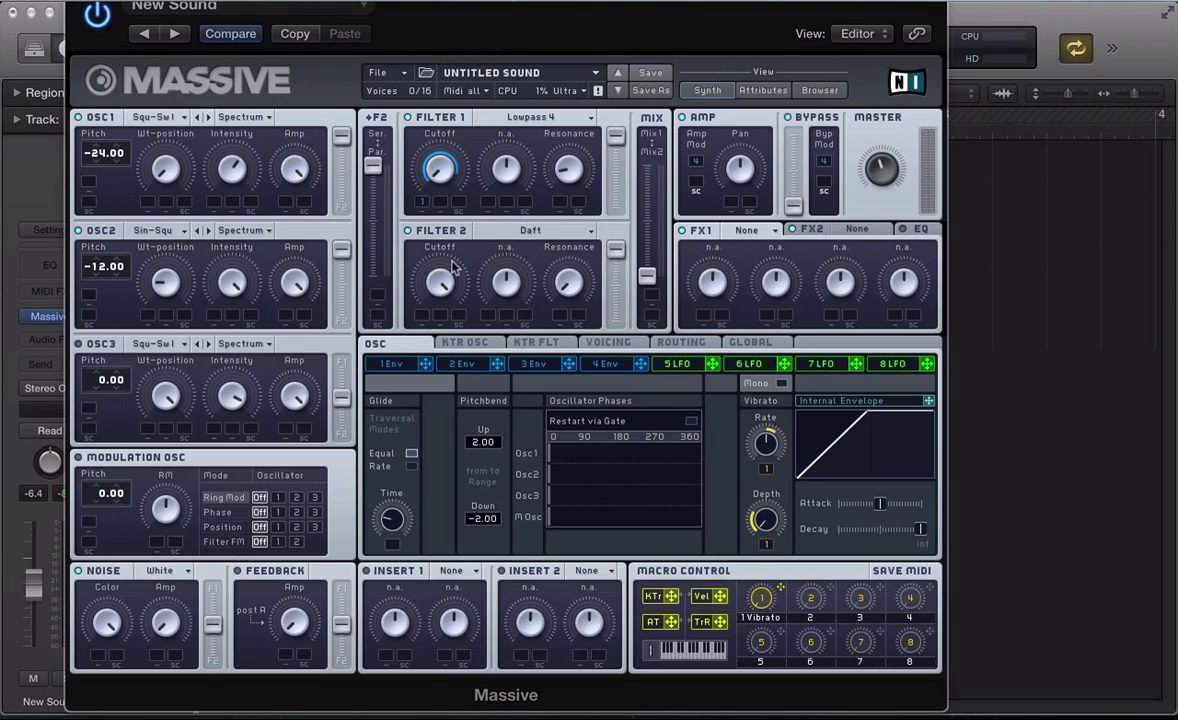
# Step: Load Classic Tube as the FX1 effect and Dimension Expander as the FX2 effect
pyautogui.click(740, 232)
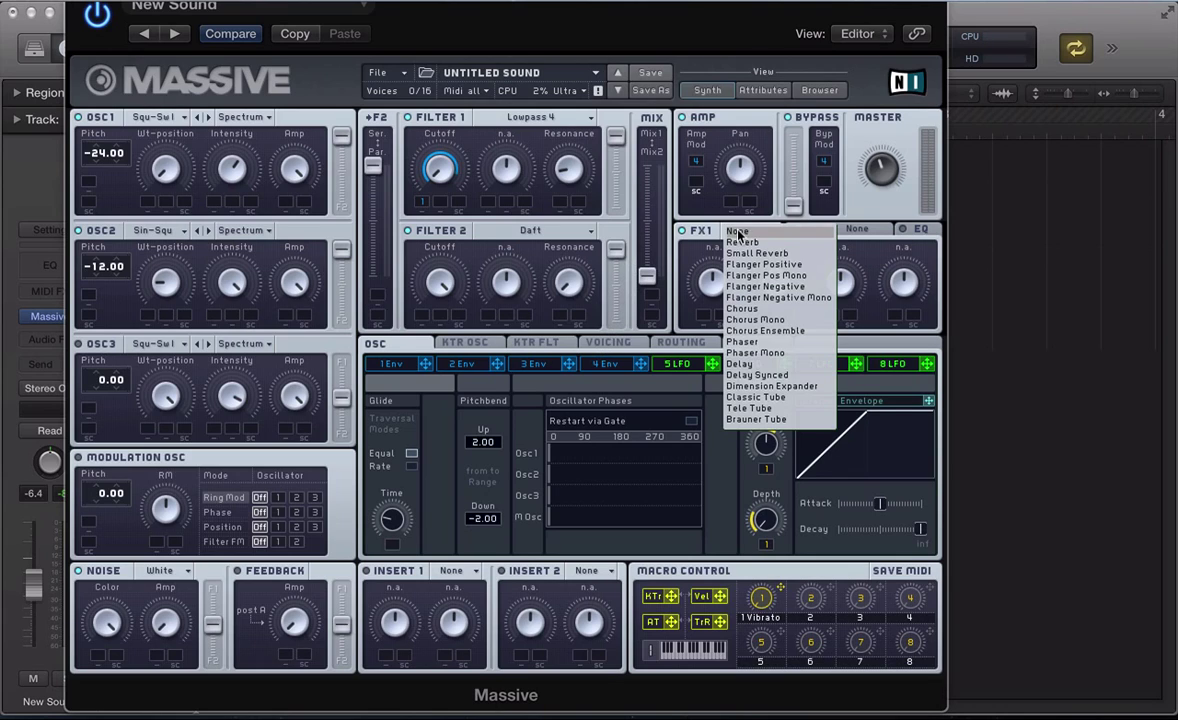
pyautogui.click(754, 398)
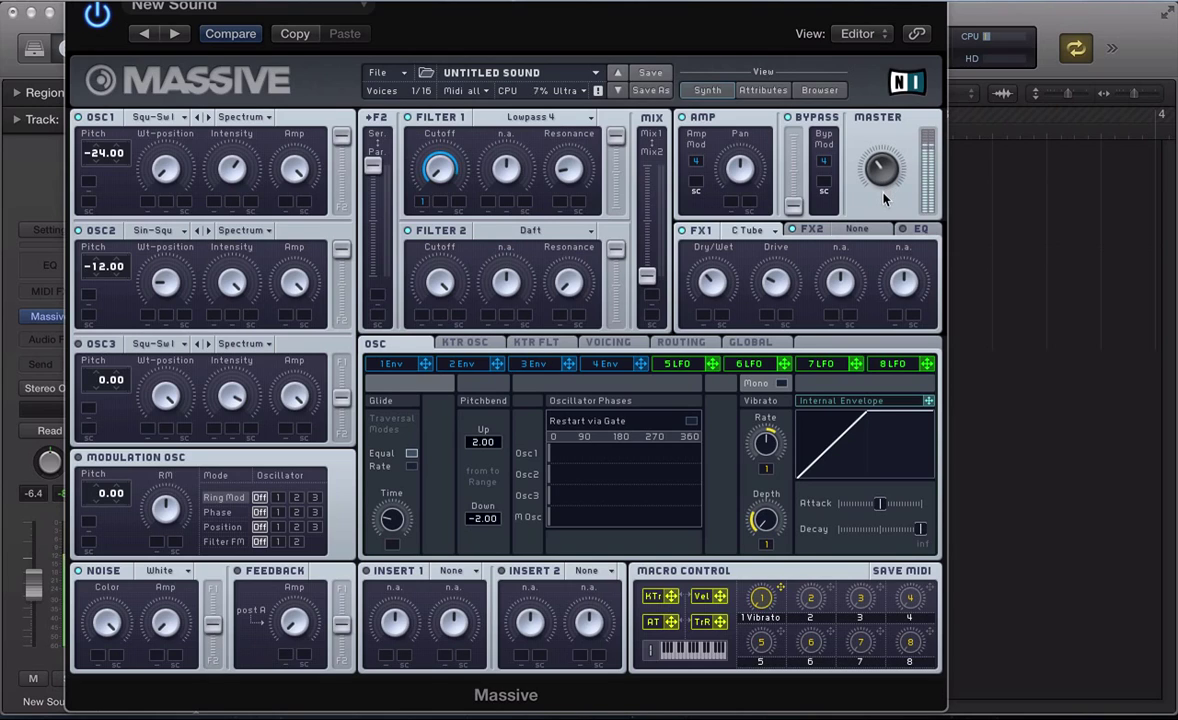
pyautogui.click(857, 229)
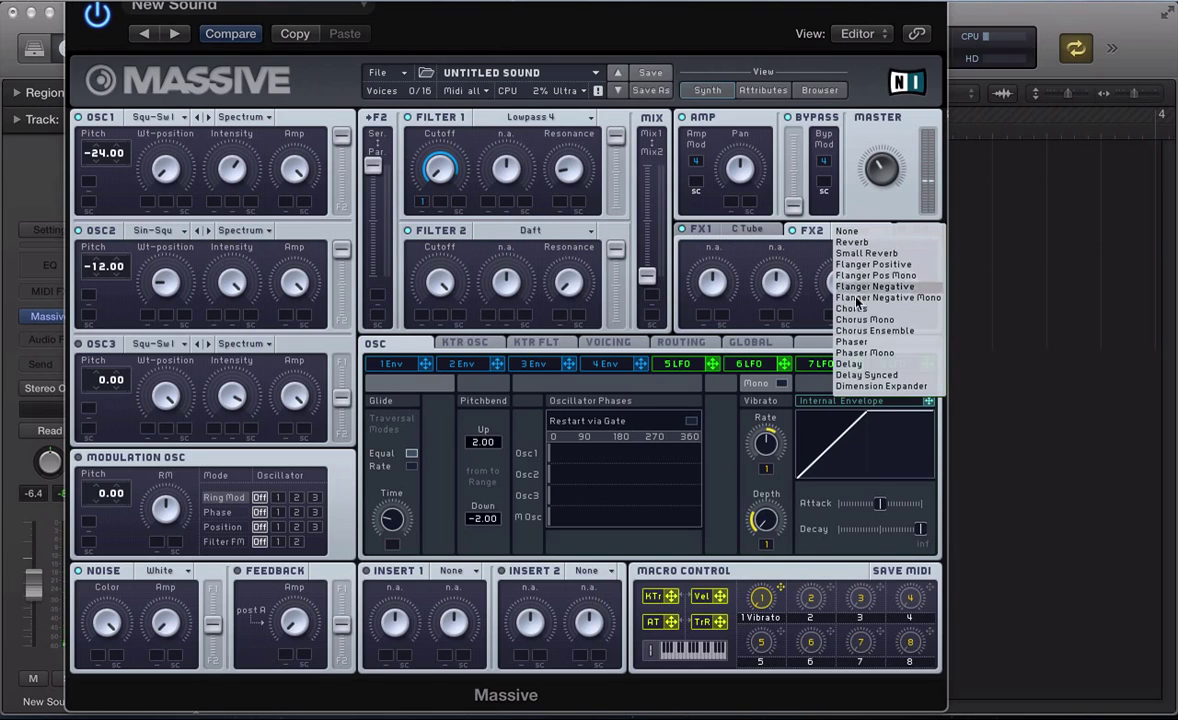
pyautogui.click(880, 386)
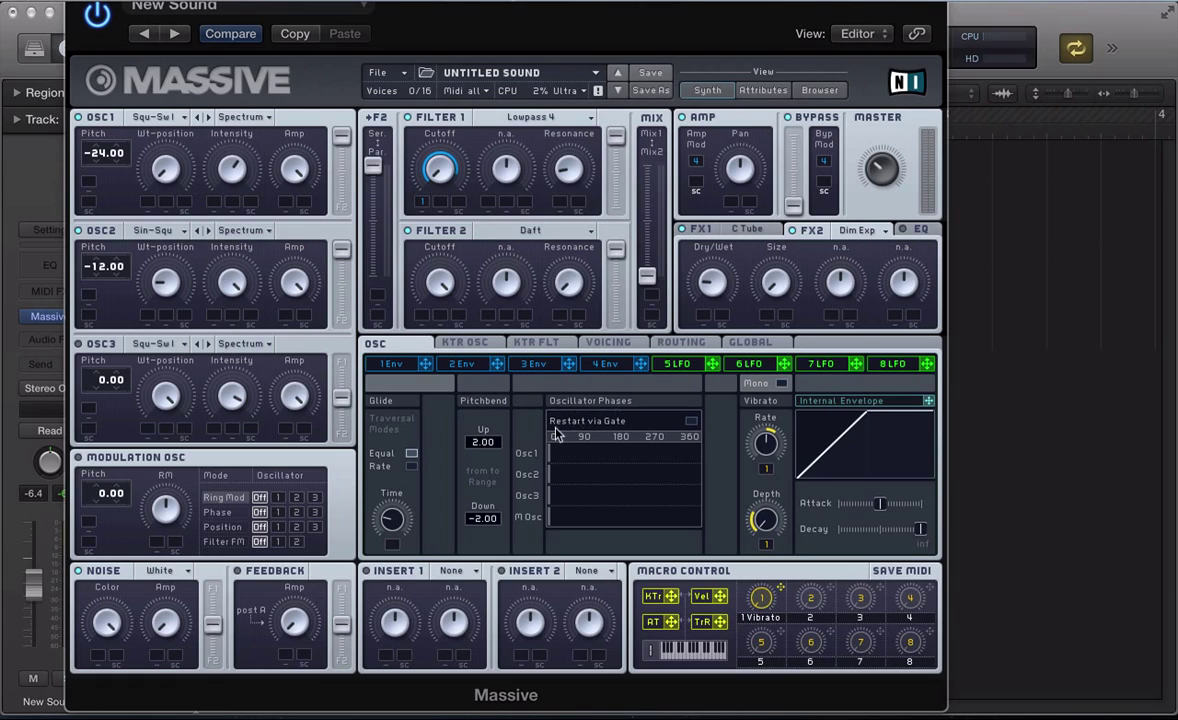
# Step: Enable the oscillator phases' Restart via Gate option and Envelope 1's Trg Zero Reset
pyautogui.click(691, 421)
pyautogui.click(403, 368)
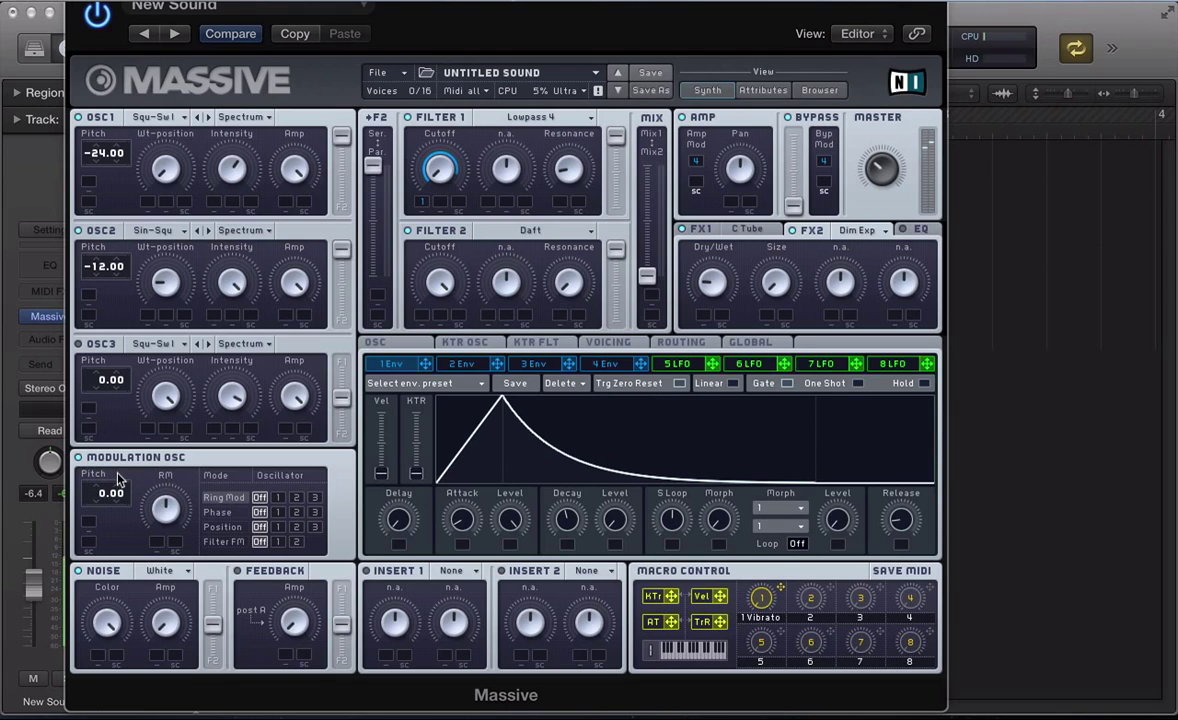
# Step: Set the modulation oscillator to phase-modulate Oscillator 1 with a pitch of -11.75
pyautogui.click(216, 513)
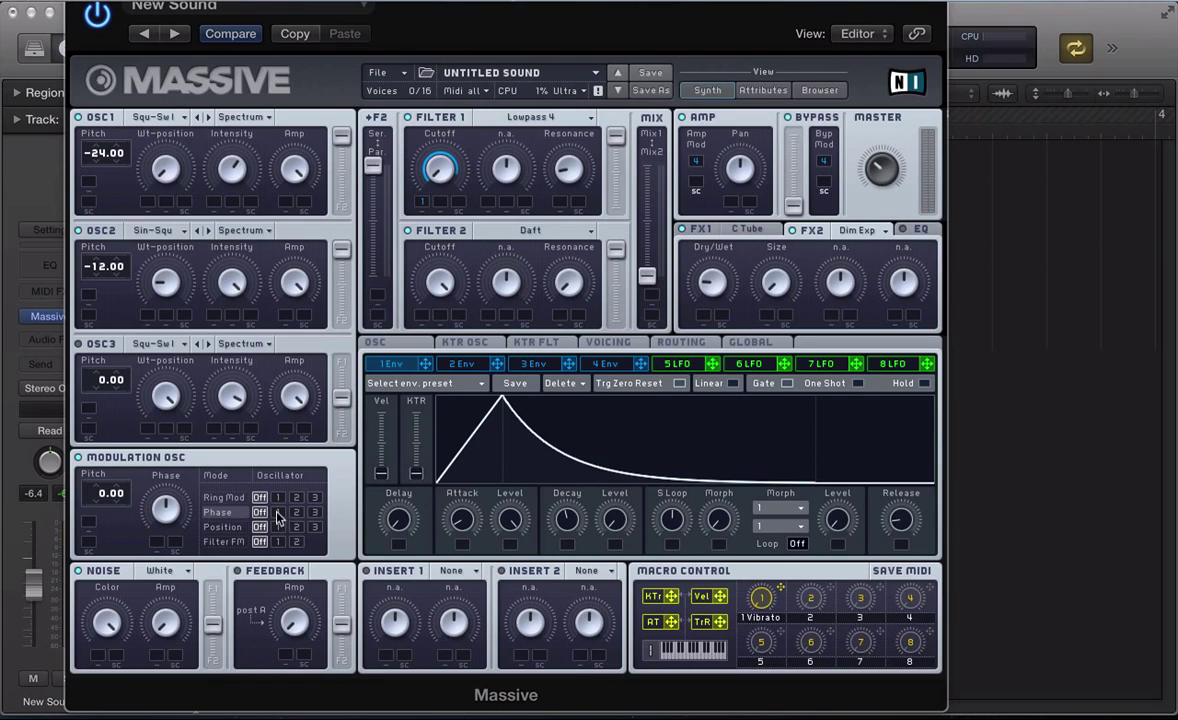
pyautogui.click(278, 513)
pyautogui.keyDown('super'); pyautogui.click(99, 495); pyautogui.keyUp('super')
pyautogui.moveTo(101, 497); pyautogui.dragTo(101, 540)
pyautogui.moveTo(121, 501); pyautogui.dragTo(140, 457)
# Step: Clear the existing Macro 1 assignments and assign Macro 1 to Filter 1's cutoff
pyautogui.rightClick(770, 603)
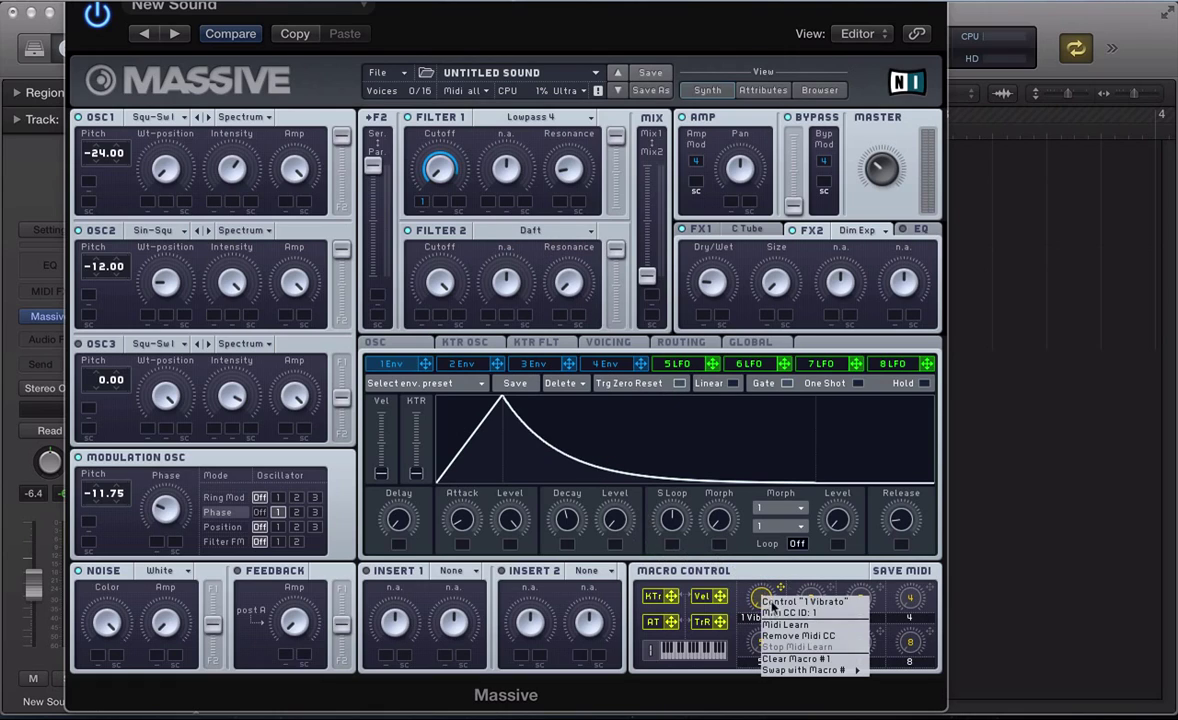
pyautogui.click(795, 659)
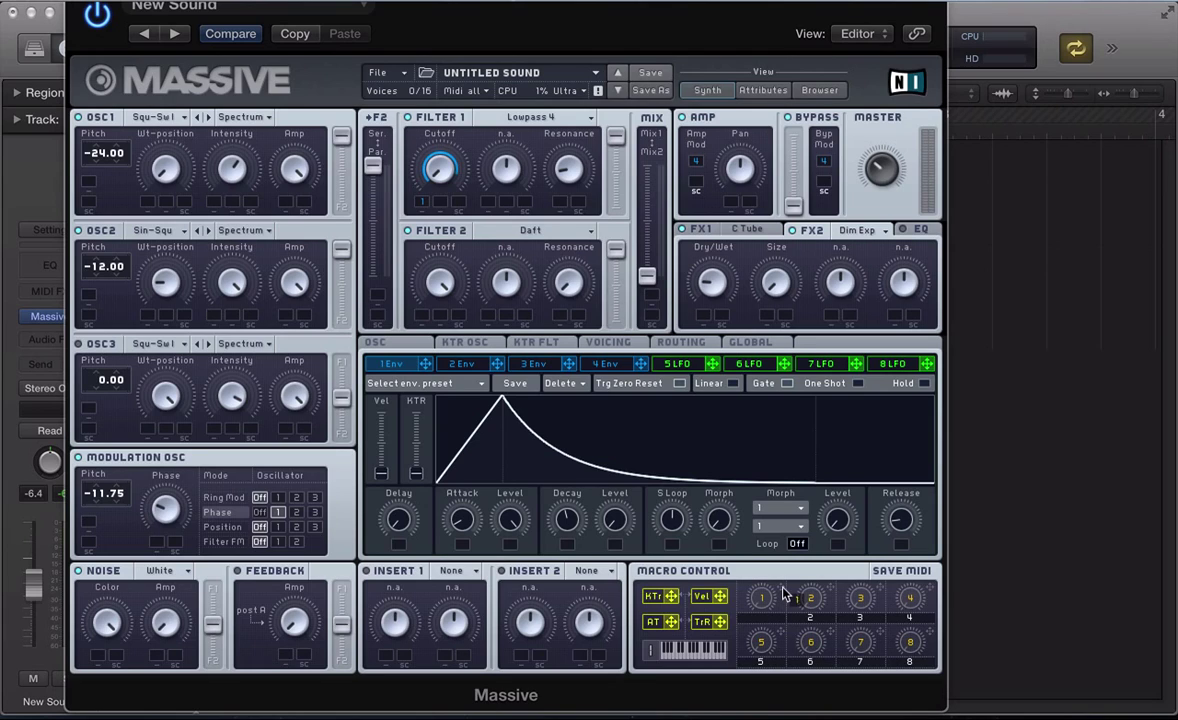
pyautogui.moveTo(773, 598); pyautogui.dragTo(441, 204)
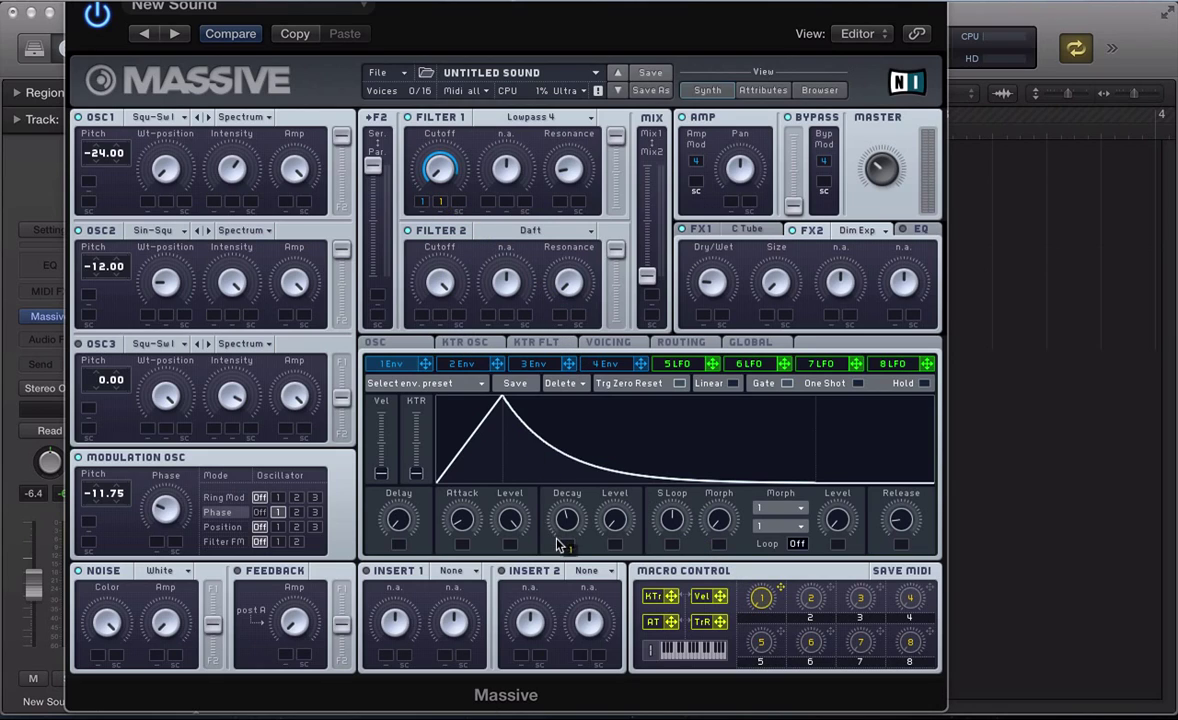
# Step: Assign Macro 1 to Envelope 1's decay and decay level, and set its modulation ranges on those two and on Filter 1's cutoff
pyautogui.moveTo(567, 549); pyautogui.dragTo(567, 547)
pyautogui.click(616, 547)
pyautogui.moveTo(440, 207); pyautogui.dragTo(423, 152)
pyautogui.moveTo(568, 547); pyautogui.dragTo(566, 520)
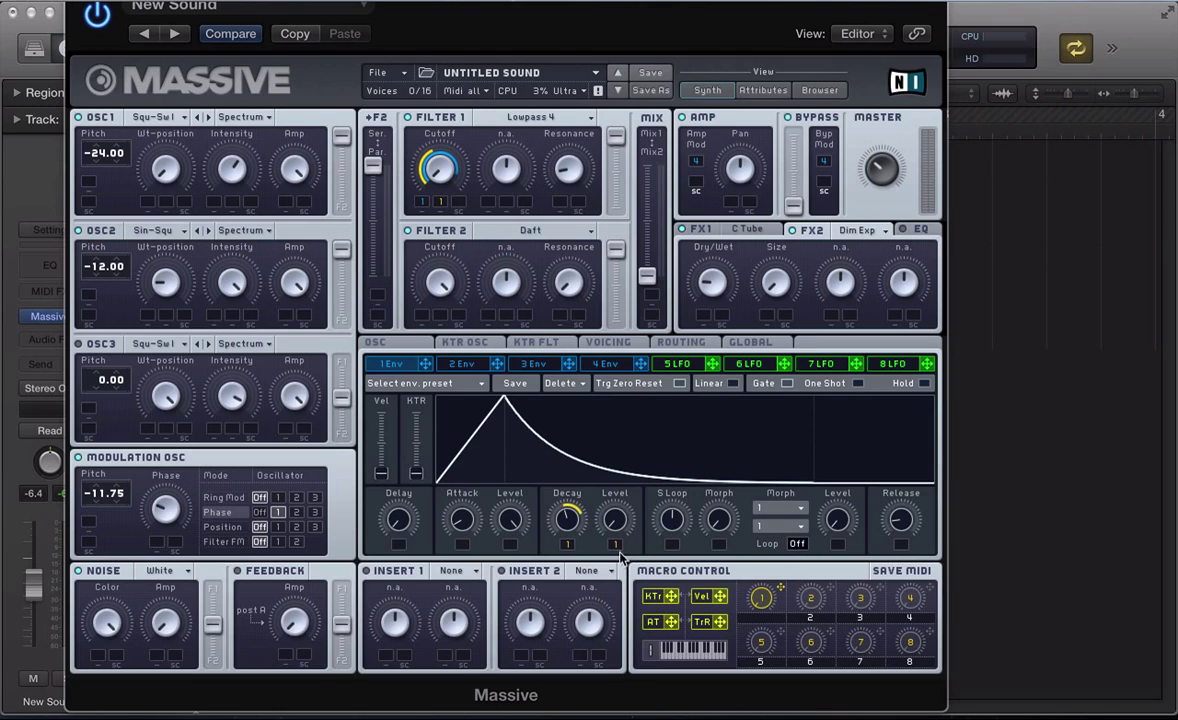
pyautogui.moveTo(616, 545); pyautogui.dragTo(615, 518)
# Step: Assign Macro 1 to the modulation oscillator's pitch with an amount of 0.12 and name the macro Flt Dec
pyautogui.moveTo(783, 594); pyautogui.dragTo(135, 488)
pyautogui.write('Dec')
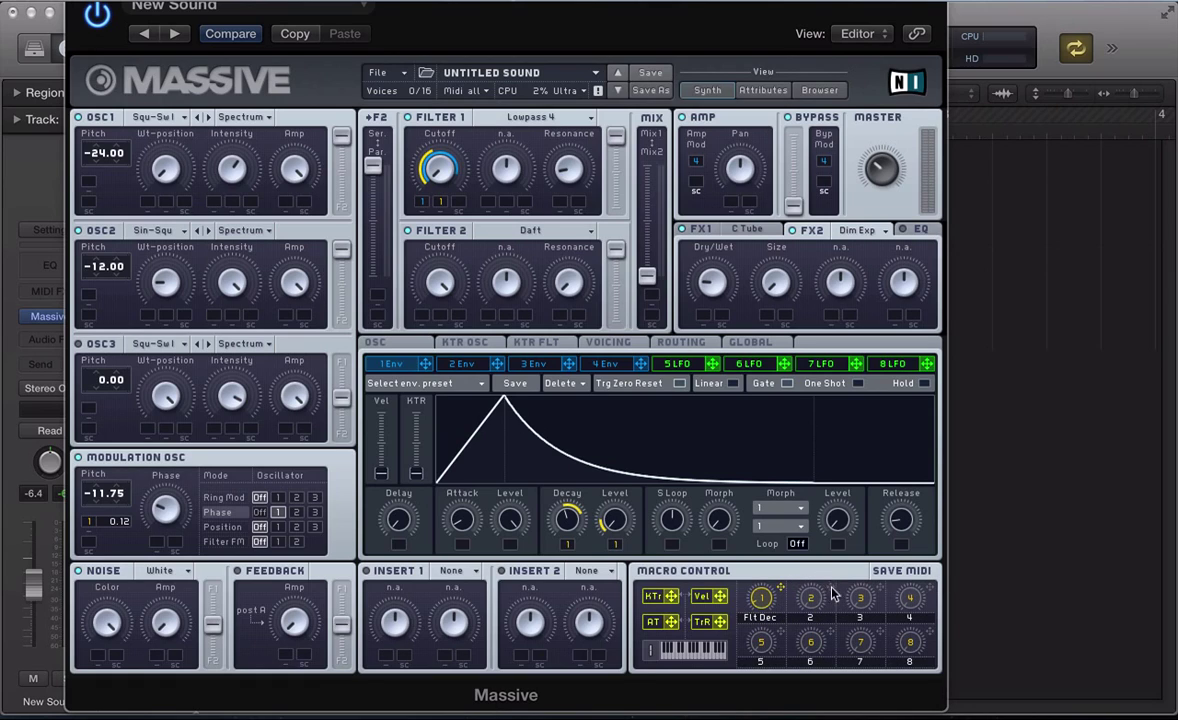
# Step: Assign Macro 2, named Flt mod, to the sidechain slot of Filter 1's cutoff, and Macro 3 to the modulation oscillator's phase amount
pyautogui.moveTo(830, 588)
pyautogui.mouseDown()
pyautogui.moveTo(489, 197)
pyautogui.moveTo(459, 205)
pyautogui.mouseUp()
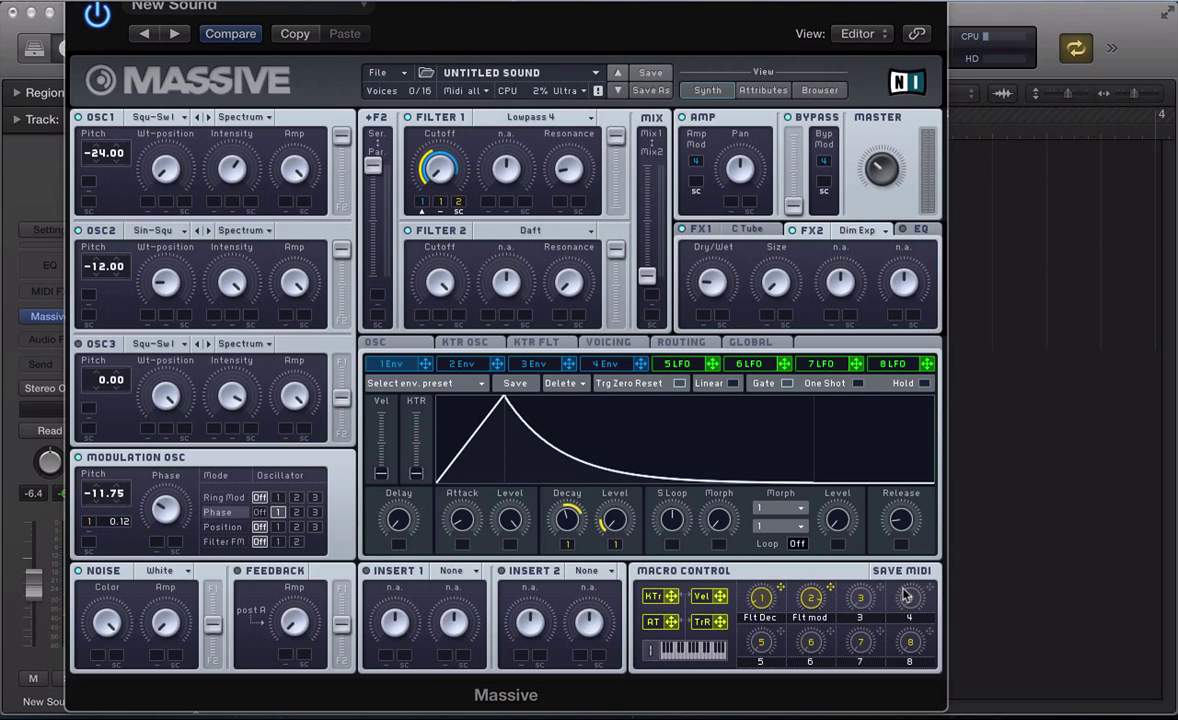
pyautogui.moveTo(877, 596); pyautogui.dragTo(152, 486)
pyautogui.doubleClick(843, 617)
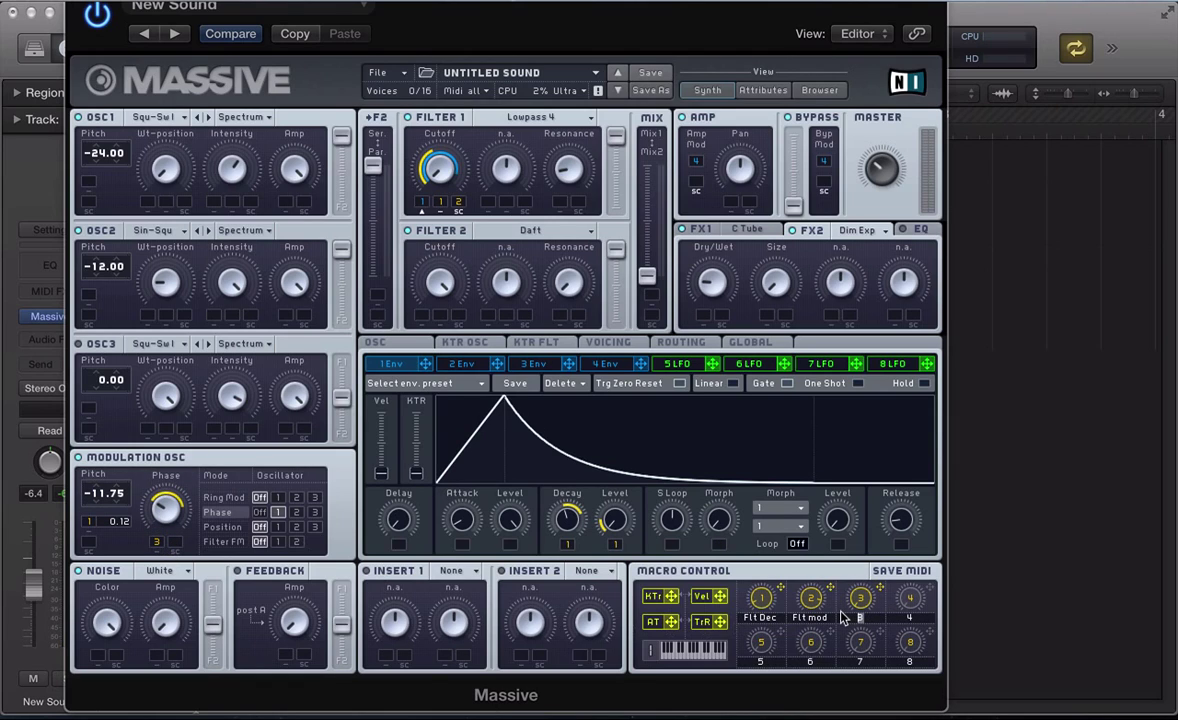